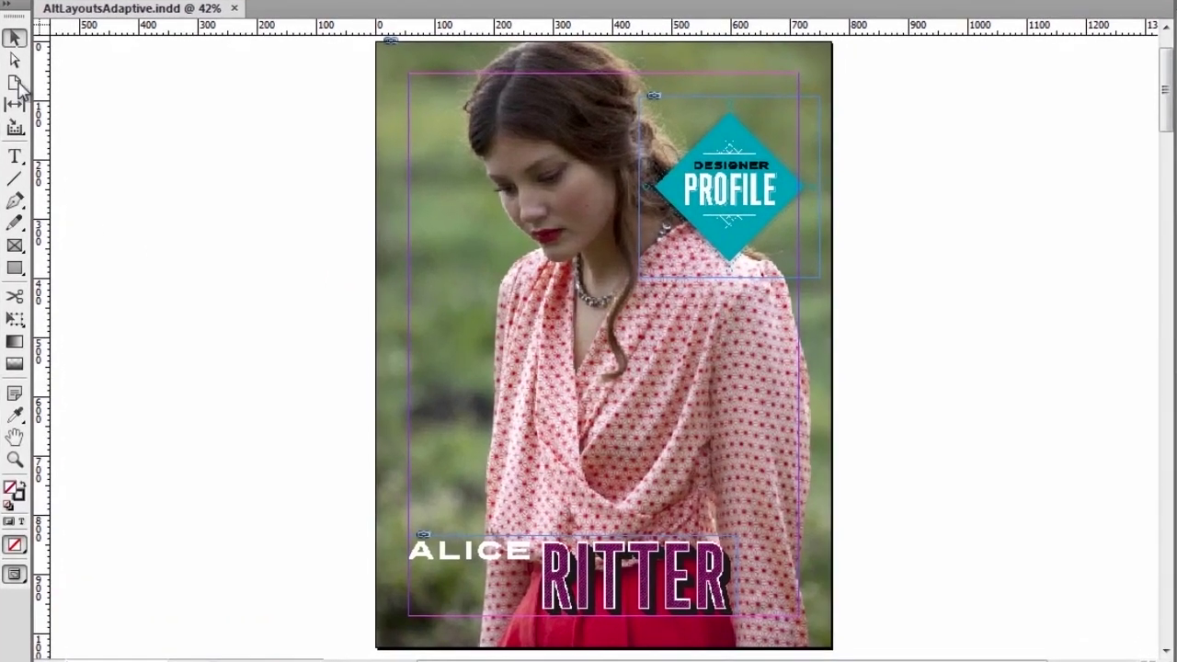
Drag a cover page corner with the Page tool to preview how the content reflows at another size.
{"action": "left_click", "coordinate": [14, 86]}
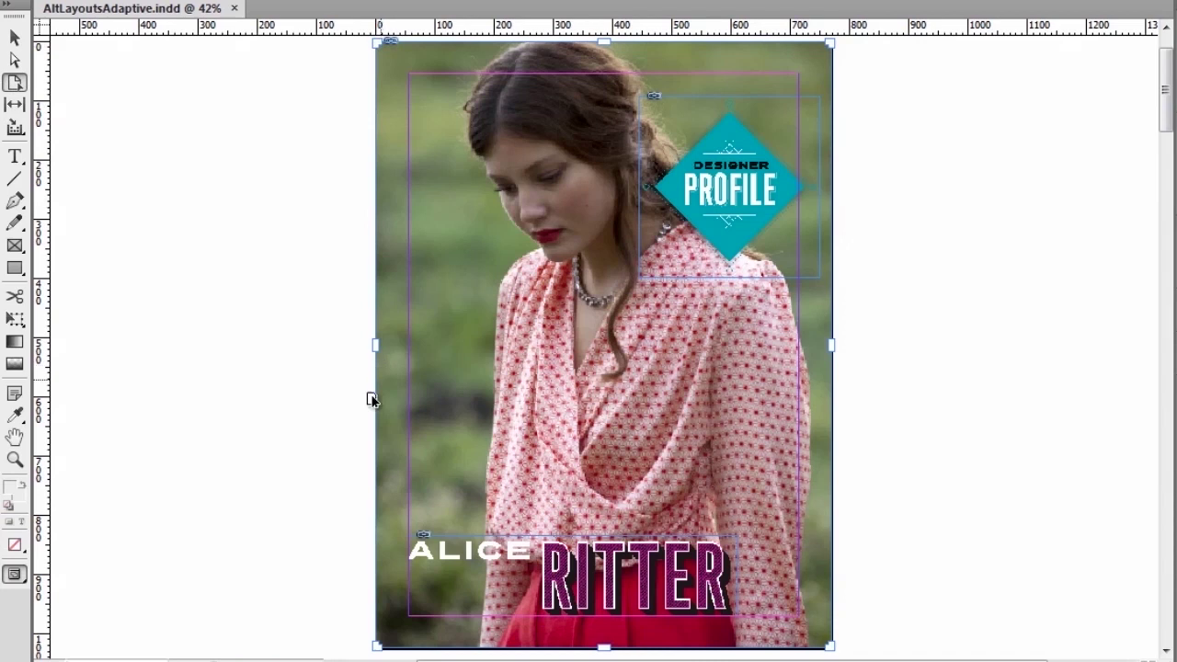
{"action": "mouse_move", "coordinate": [377, 648]}
{"action": "left_mouse_down"}
{"action": "mouse_move", "coordinate": [459, 496]}
{"action": "mouse_move", "coordinate": [464, 526]}
{"action": "mouse_move", "coordinate": [378, 611]}
{"action": "mouse_move", "coordinate": [304, 640]}
{"action": "mouse_move", "coordinate": [413, 582]}
{"action": "mouse_move", "coordinate": [542, 429]}
{"action": "mouse_move", "coordinate": [512, 508]}
{"action": "mouse_move", "coordinate": [563, 449]}
{"action": "mouse_move", "coordinate": [524, 400]}
{"action": "mouse_move", "coordinate": [399, 499]}
{"action": "mouse_move", "coordinate": [365, 636]}
{"action": "left_mouse_up"}
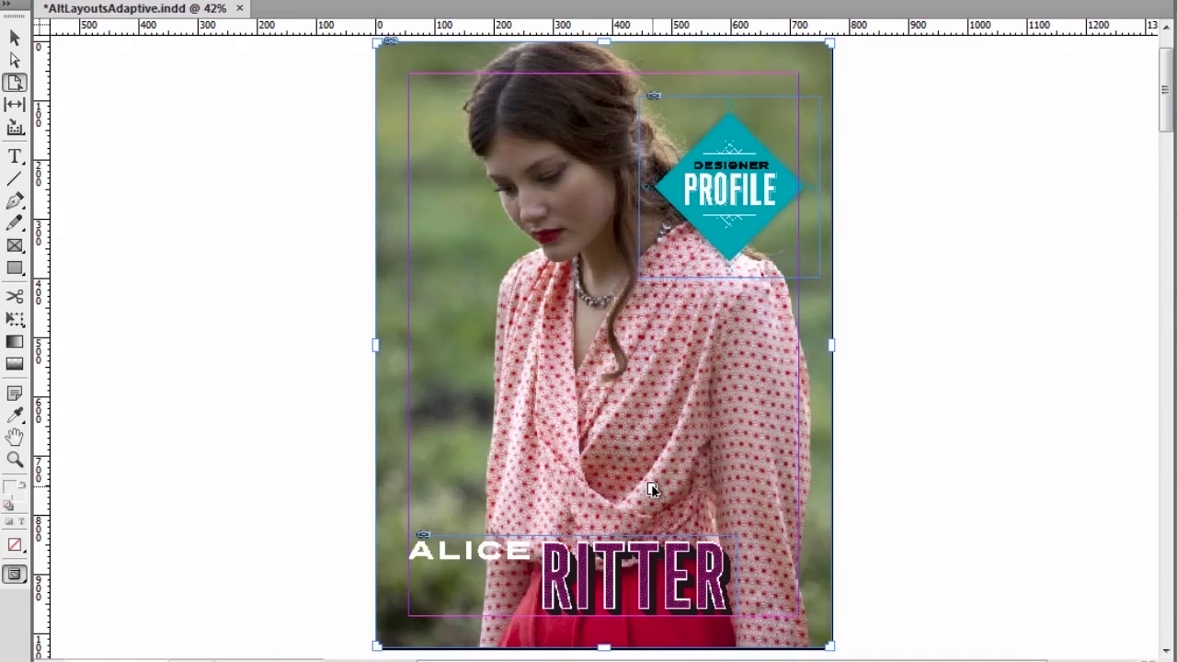
{"action": "left_click", "coordinate": [1036, 0]}
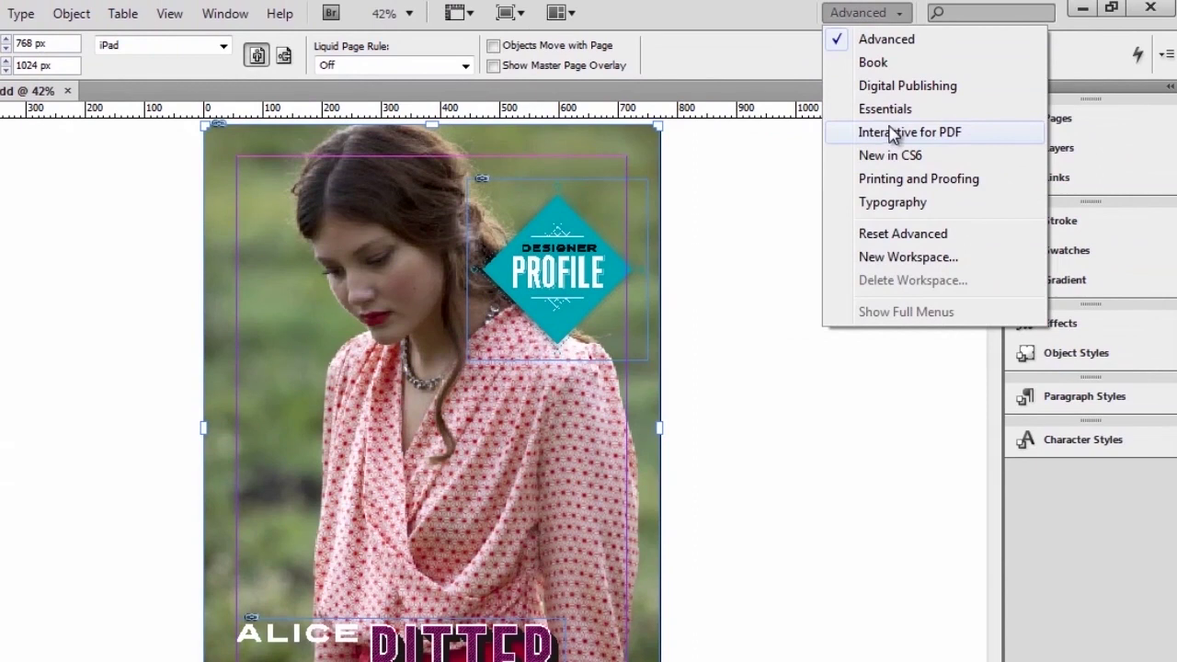
Switch to the Digital Publishing workspace and show the Liquid Layout panel.
{"action": "left_click", "coordinate": [910, 87]}
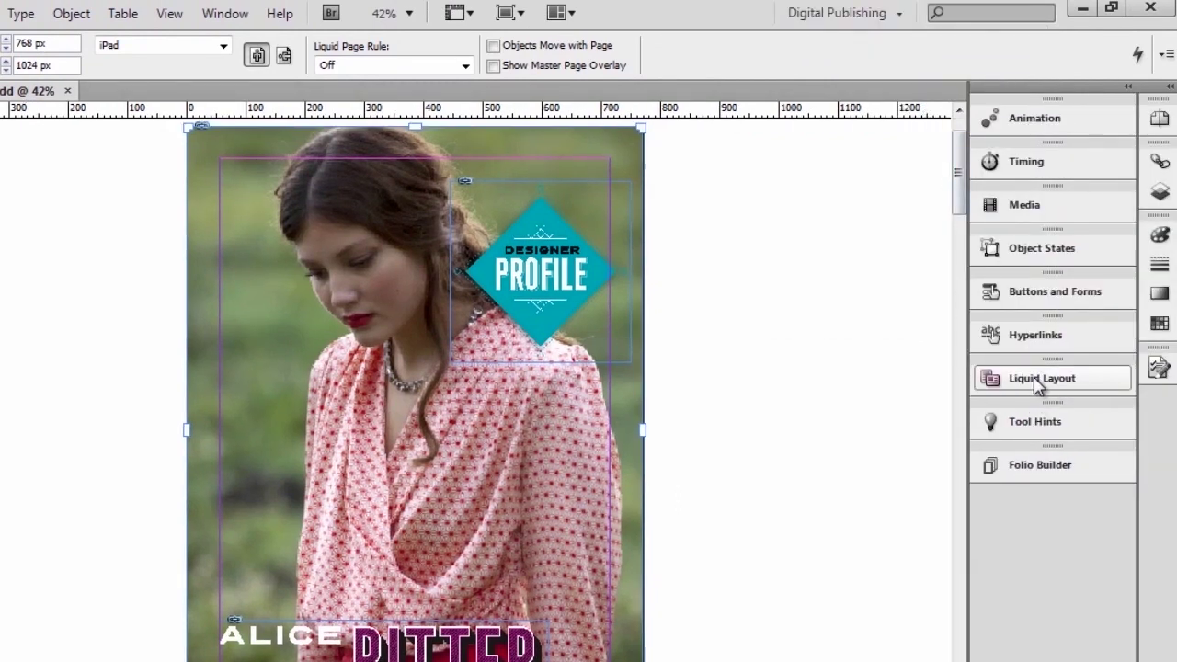
{"action": "left_click", "coordinate": [1089, 387]}
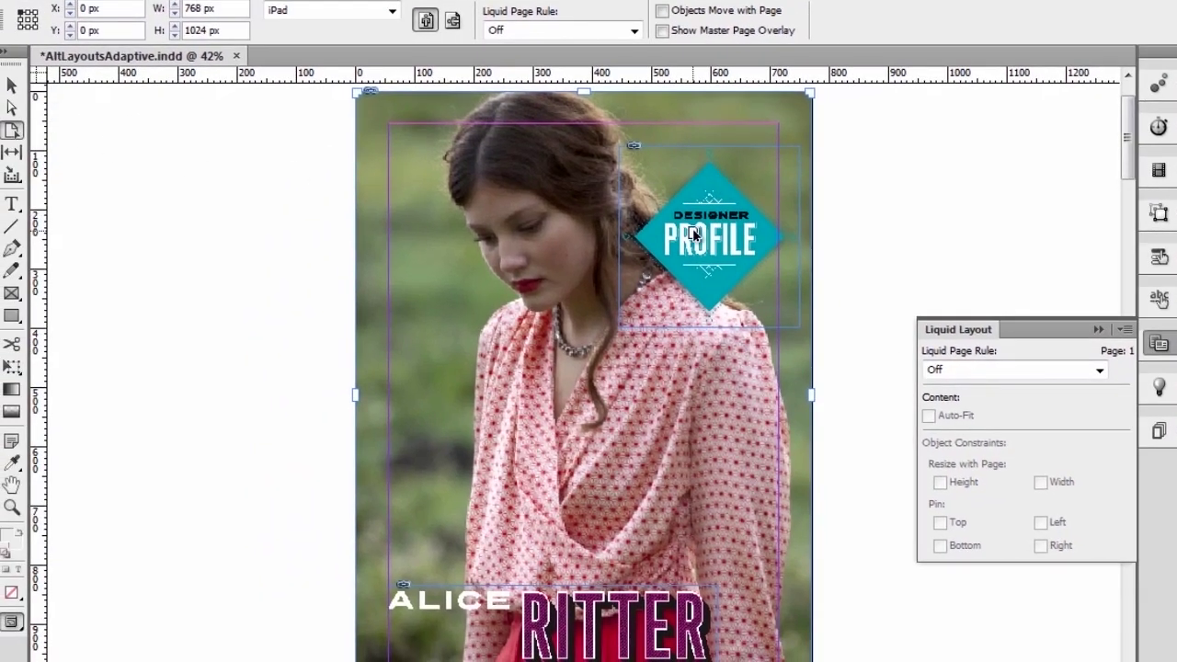
Apply the Object-based rule, pin the PROFILE badge top and right, and test by resizing the page.
{"action": "left_click", "coordinate": [697, 239]}
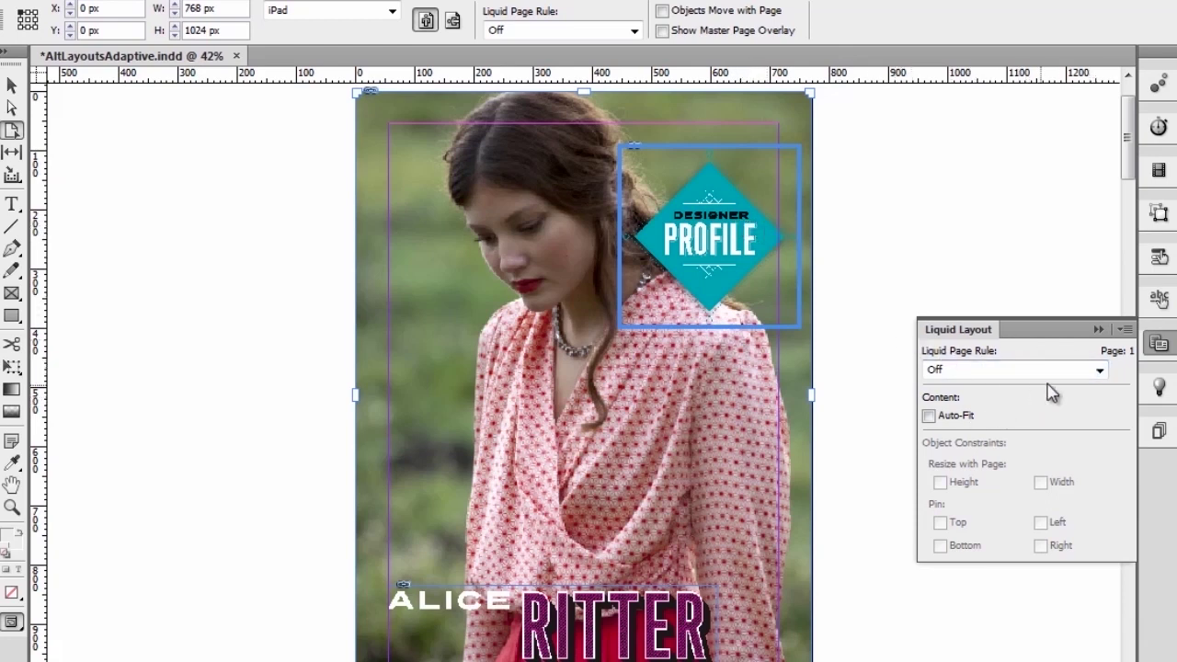
{"action": "left_click", "coordinate": [1100, 371]}
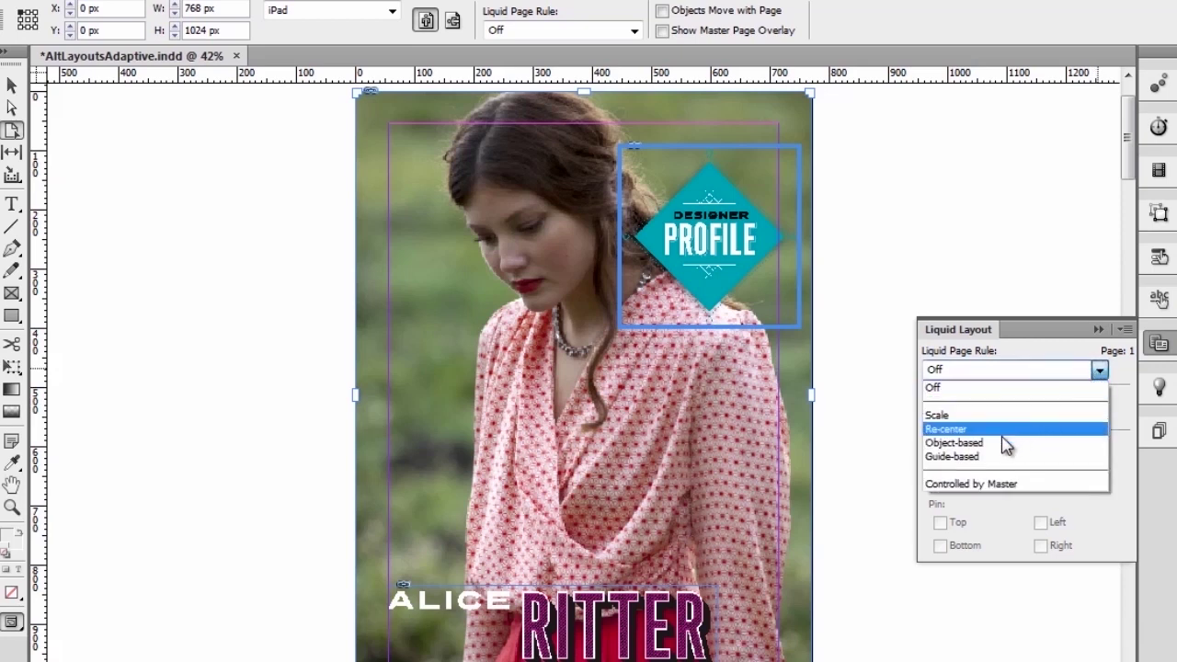
{"action": "left_click", "coordinate": [1009, 448]}
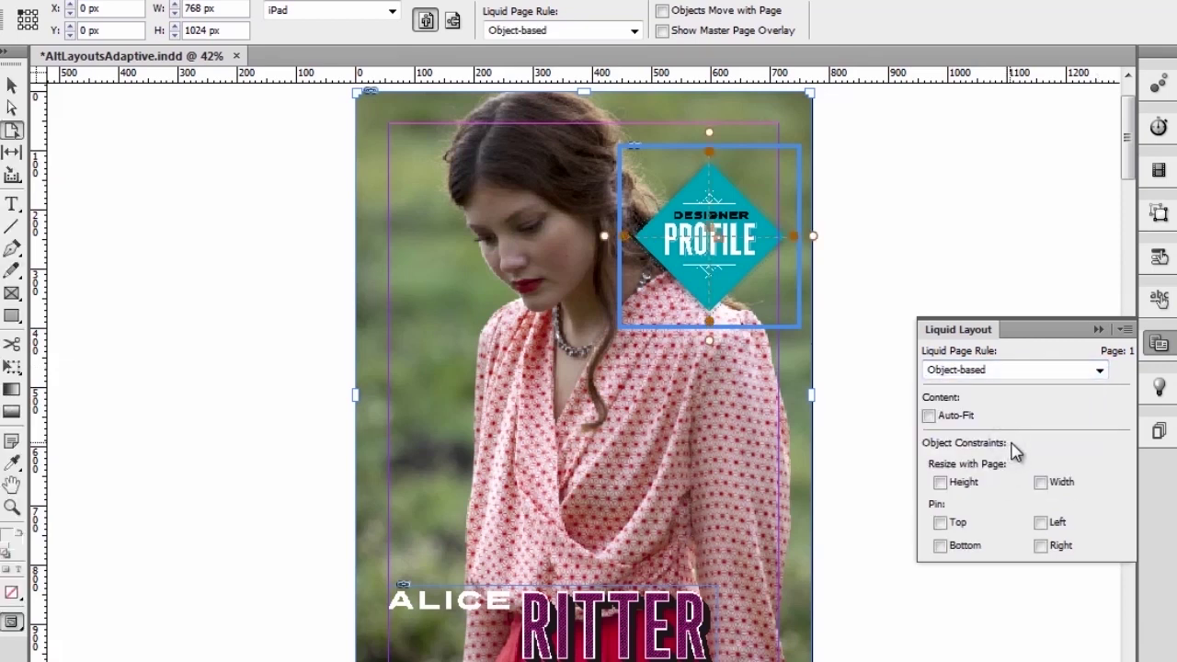
{"action": "left_click", "coordinate": [941, 522]}
{"action": "left_click", "coordinate": [1040, 545]}
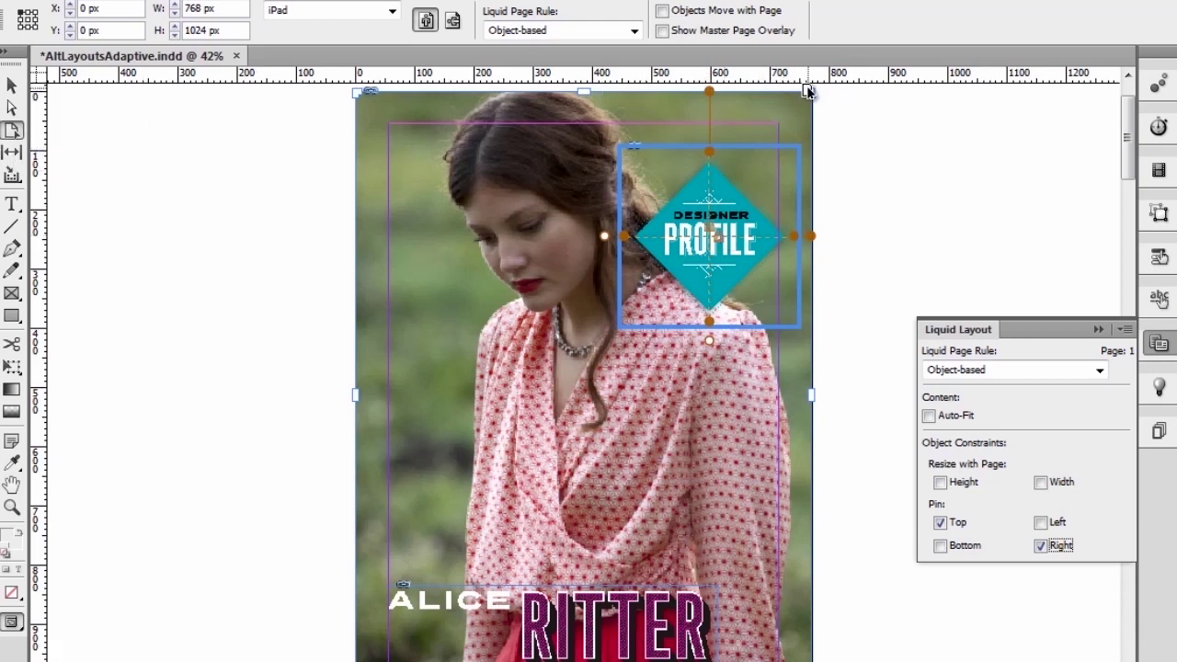
{"action": "left_click_drag", "start_coordinate": [810, 92], "coordinate": [817, 116]}
{"action": "left_click", "coordinate": [478, 249]}
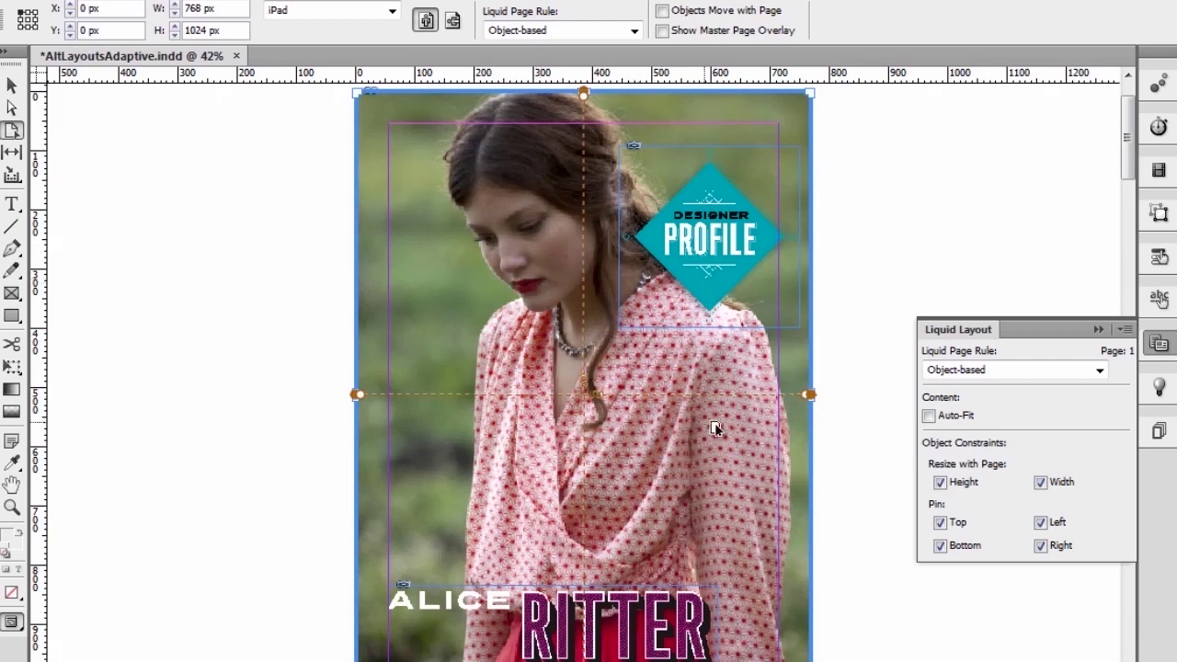
Turn on Auto-Fit for the cover photo and test it at different page sizes.
{"action": "left_click", "coordinate": [928, 415]}
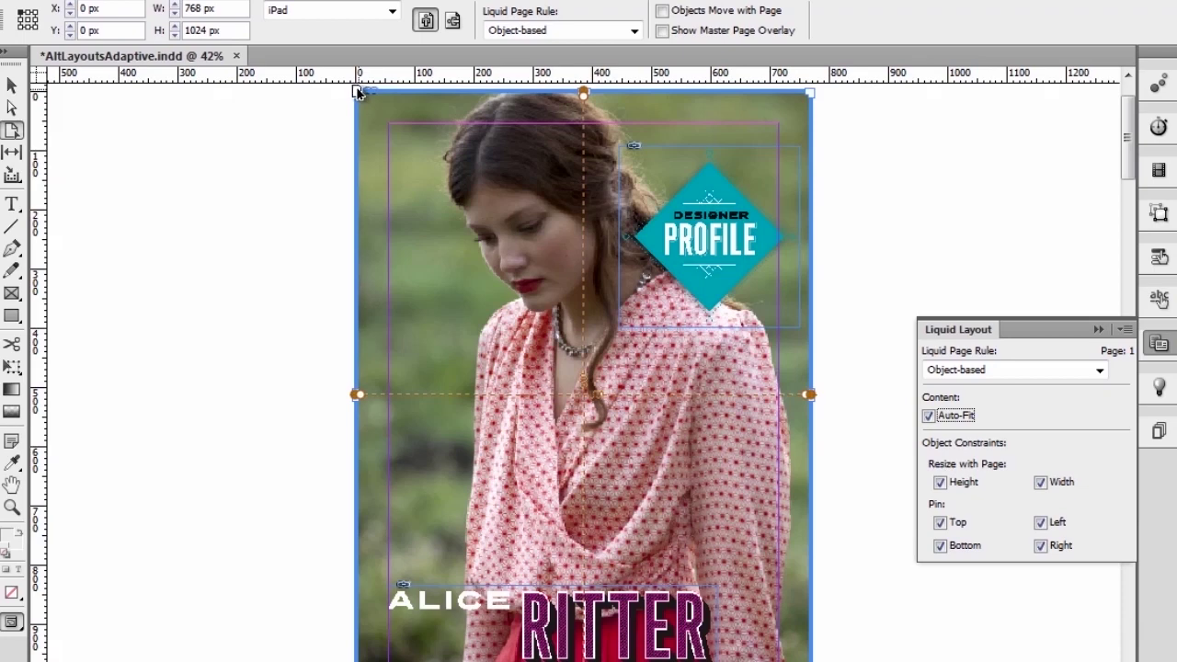
{"action": "left_click_drag", "start_coordinate": [359, 92], "coordinate": [402, 139]}
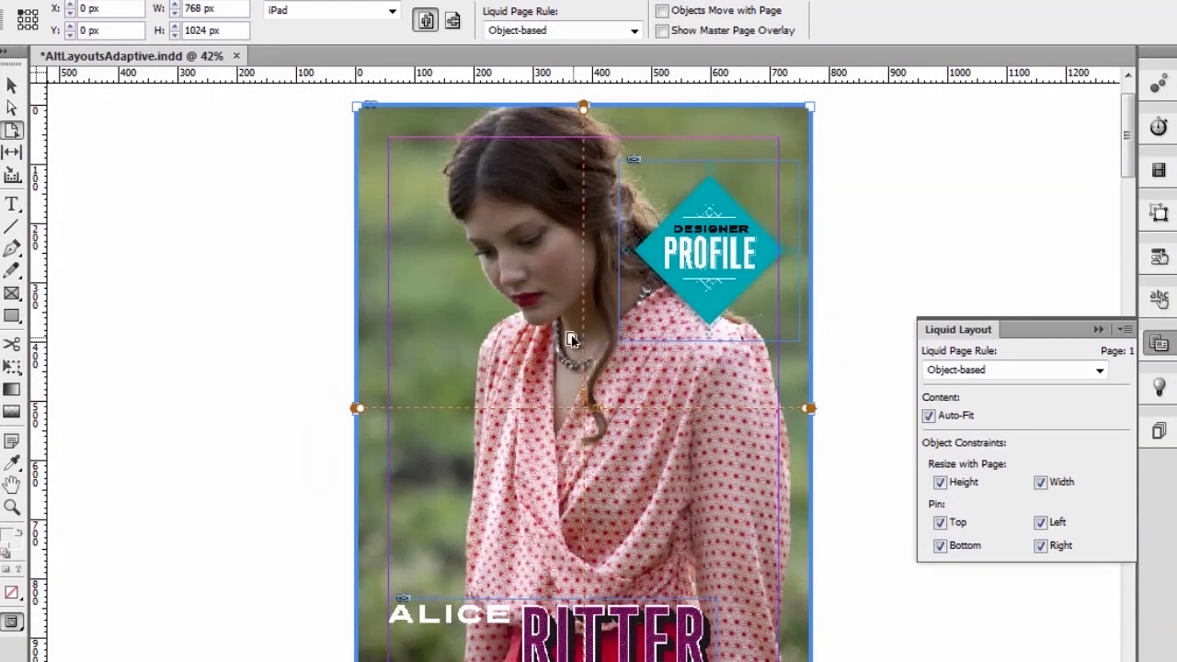
{"action": "left_click", "coordinate": [499, 630]}
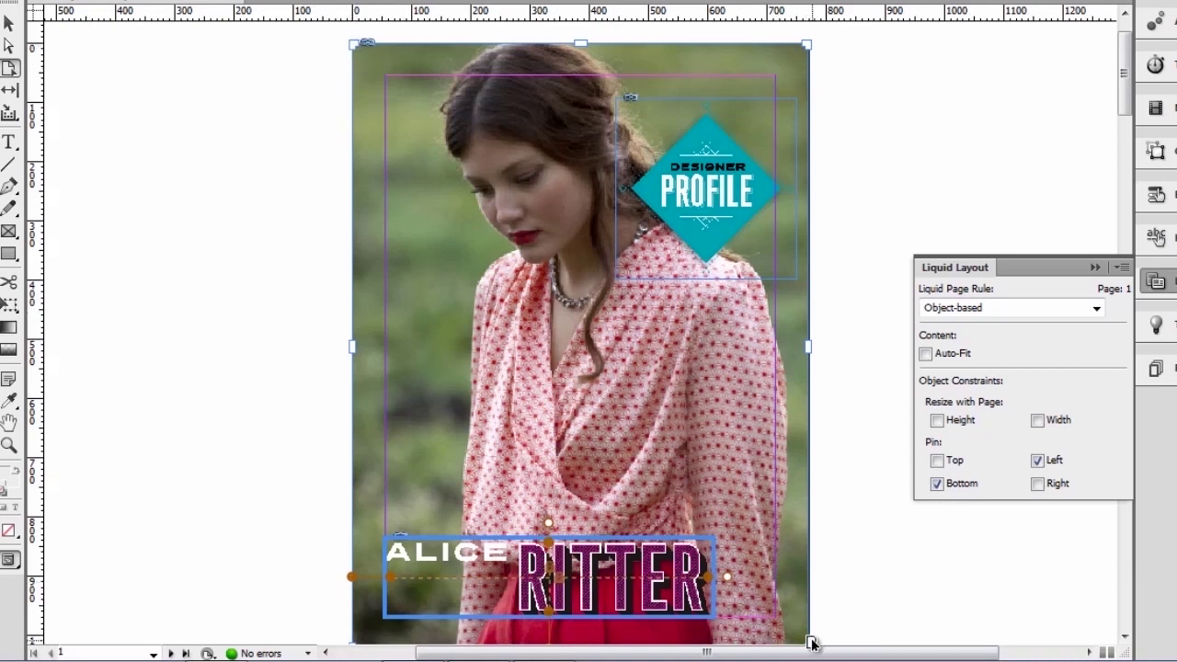
{"action": "mouse_move", "coordinate": [807, 646]}
{"action": "left_mouse_down"}
{"action": "mouse_move", "coordinate": [775, 597]}
{"action": "mouse_move", "coordinate": [787, 584]}
{"action": "mouse_move", "coordinate": [866, 586]}
{"action": "mouse_move", "coordinate": [901, 615]}
{"action": "mouse_move", "coordinate": [804, 602]}
{"action": "mouse_move", "coordinate": [867, 602]}
{"action": "mouse_move", "coordinate": [809, 591]}
{"action": "mouse_move", "coordinate": [809, 644]}
{"action": "left_mouse_up"}
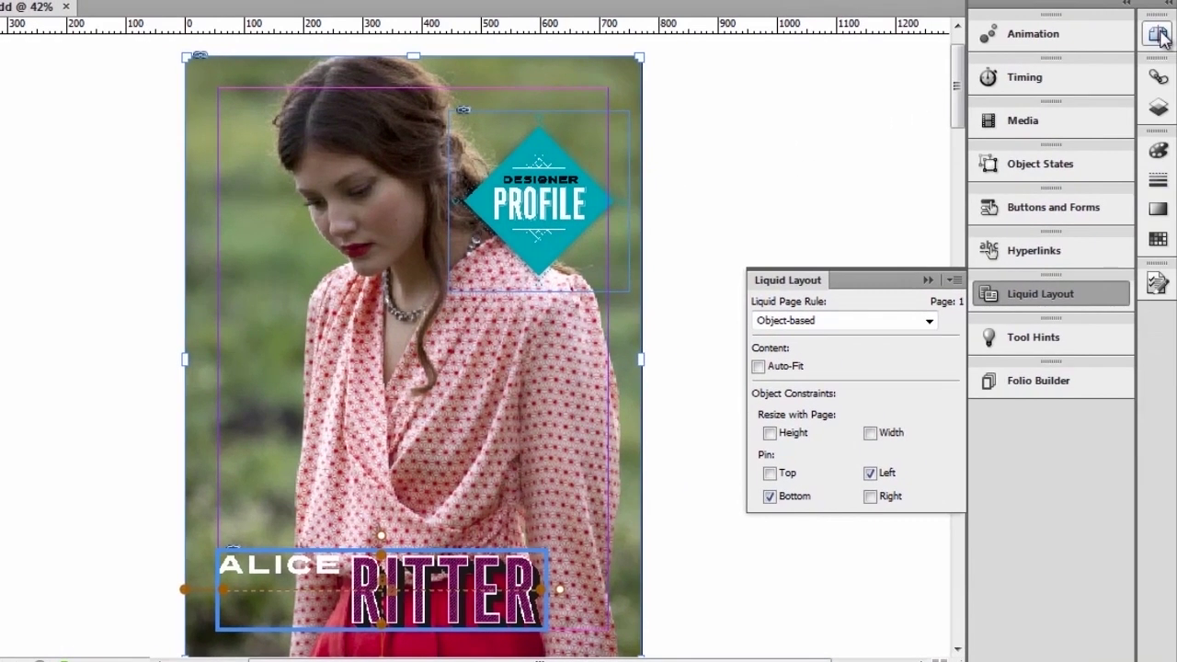
Step through pages 1 to 4 in the Pages panel, ending back on the cover.
{"action": "left_click", "coordinate": [1157, 34]}
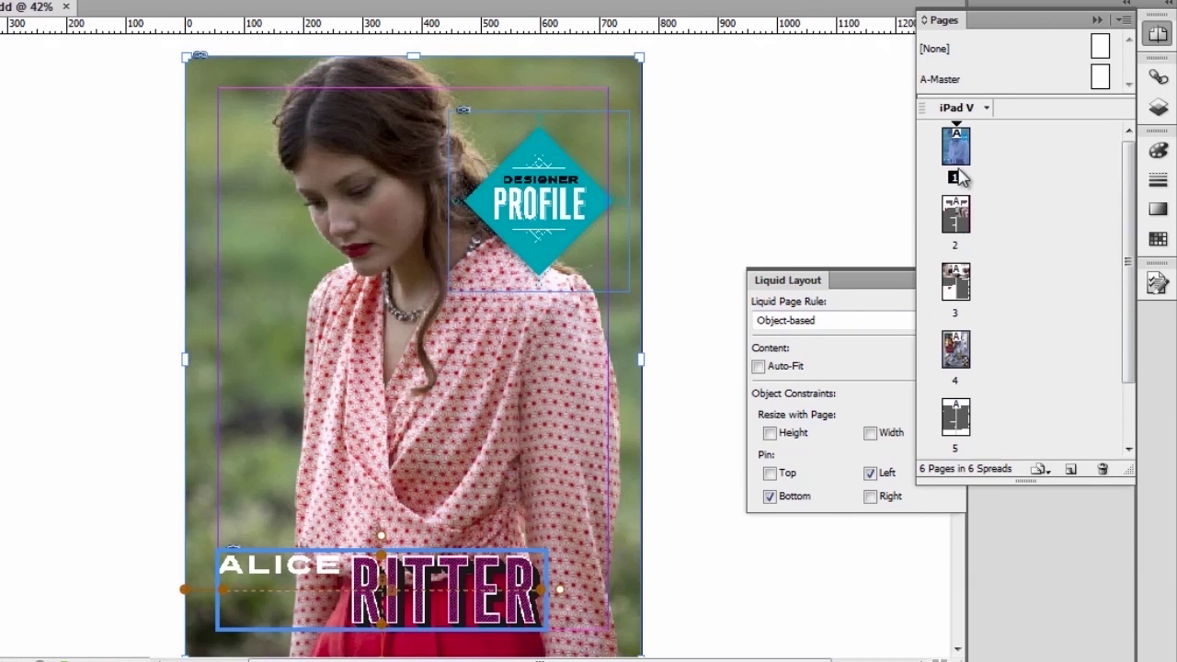
{"action": "double_click", "coordinate": [956, 157]}
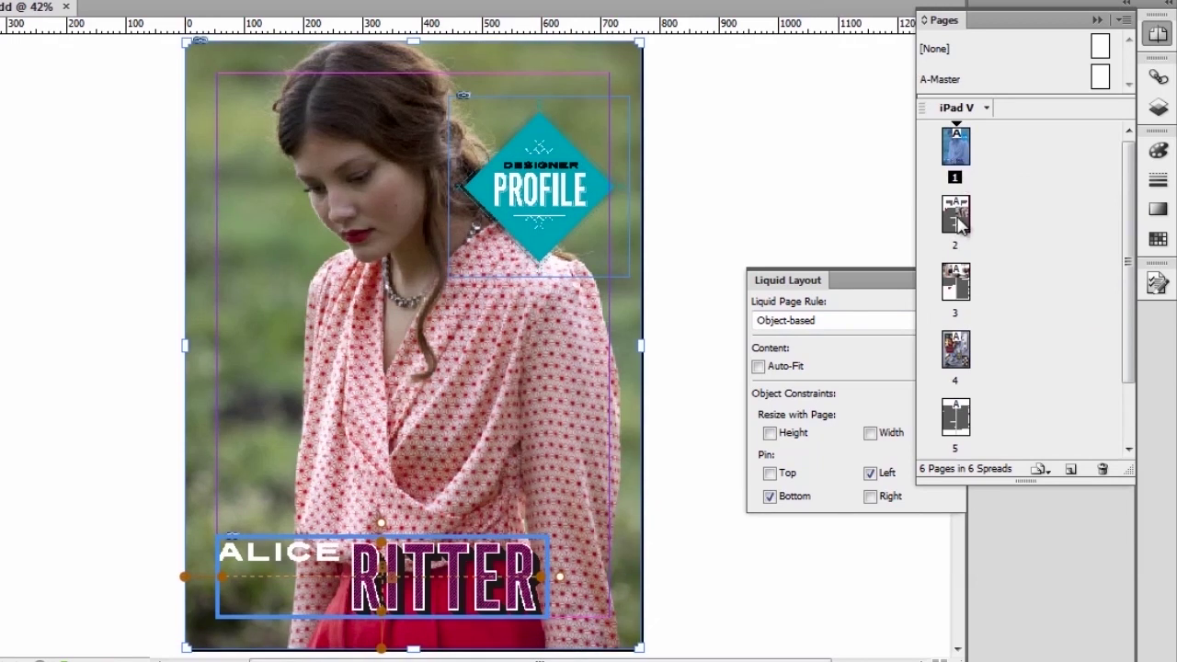
{"action": "double_click", "coordinate": [956, 216]}
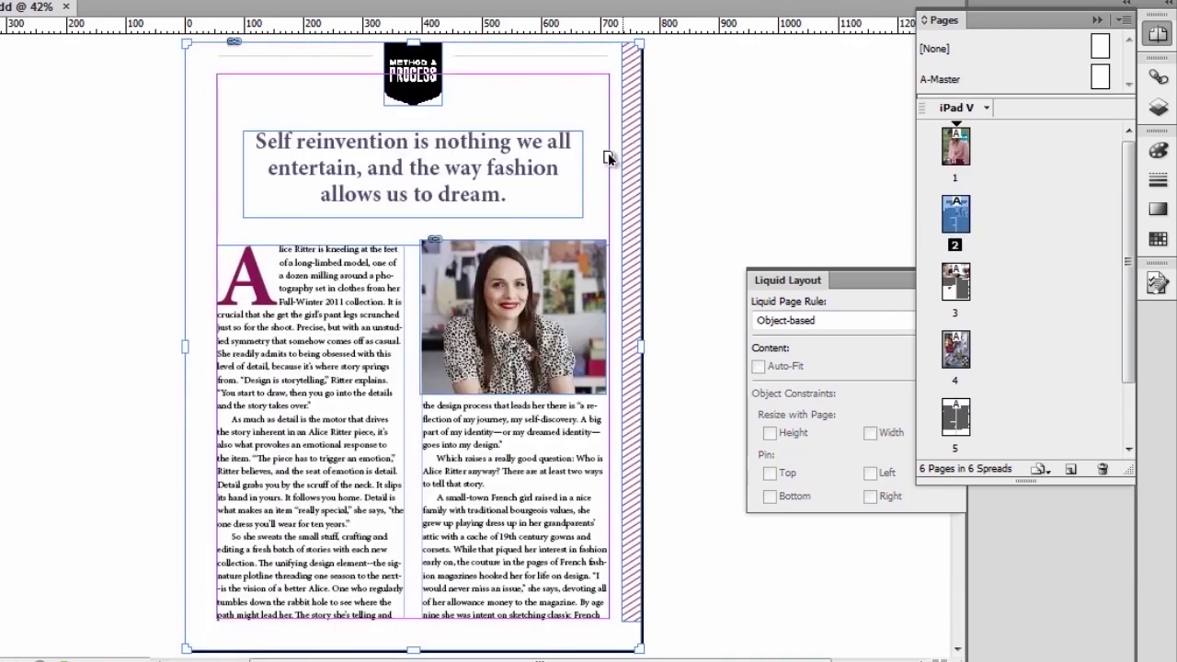
{"action": "double_click", "coordinate": [956, 285]}
{"action": "double_click", "coordinate": [959, 358]}
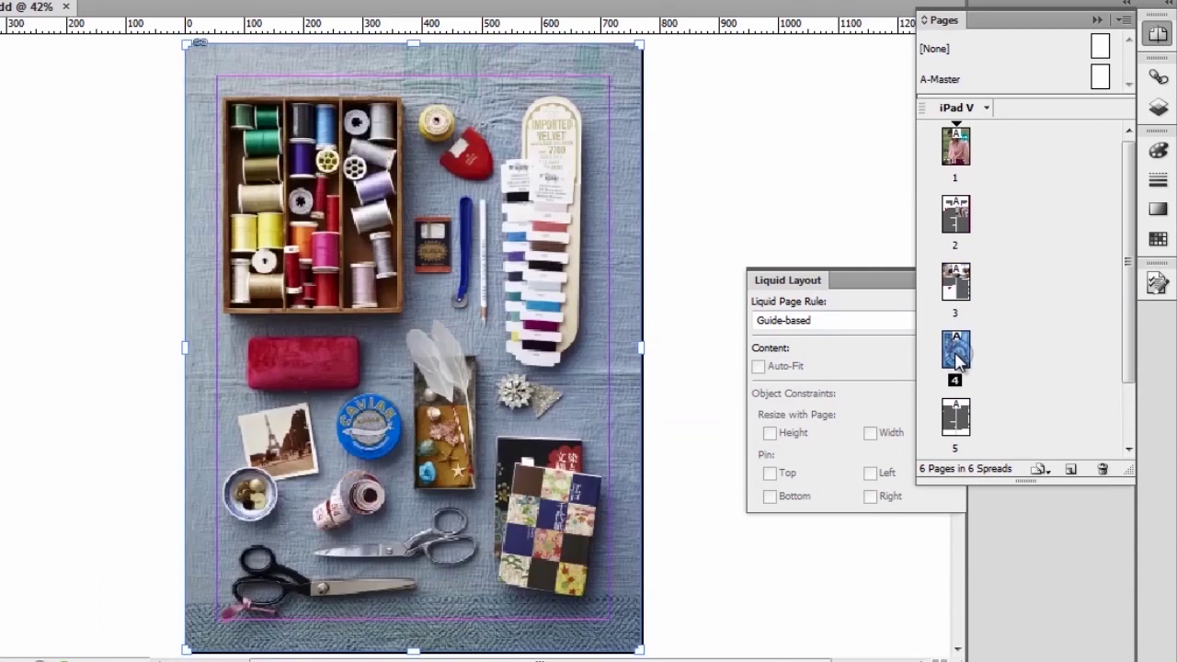
{"action": "double_click", "coordinate": [957, 155]}
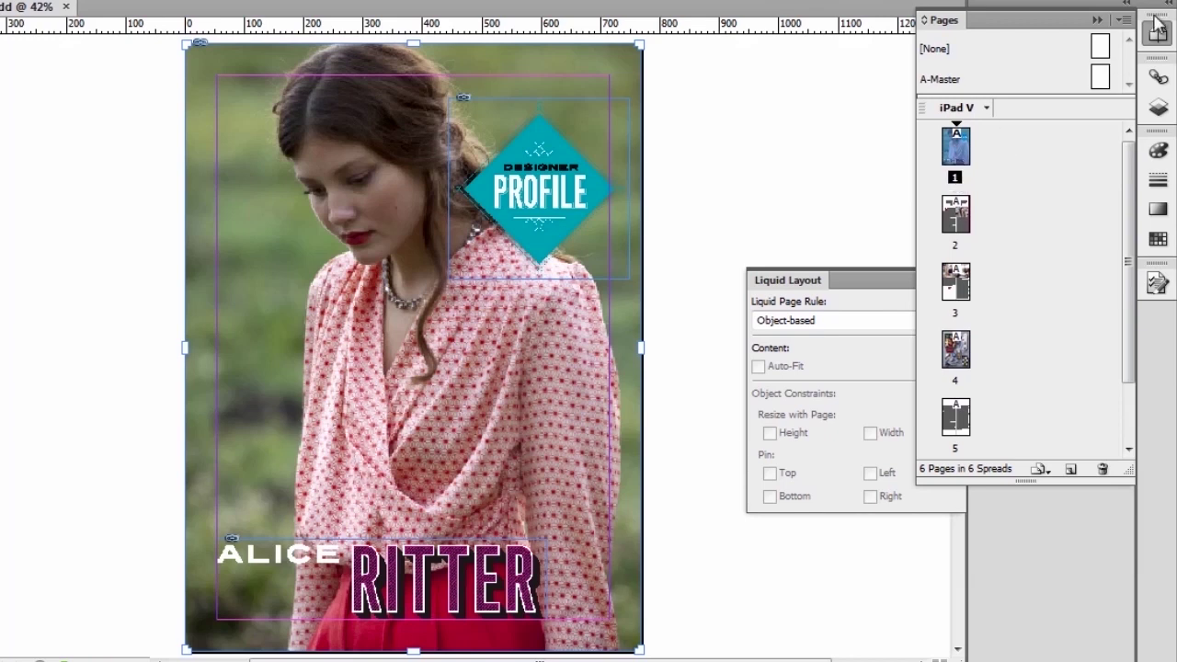
{"action": "left_click", "coordinate": [1124, 19]}
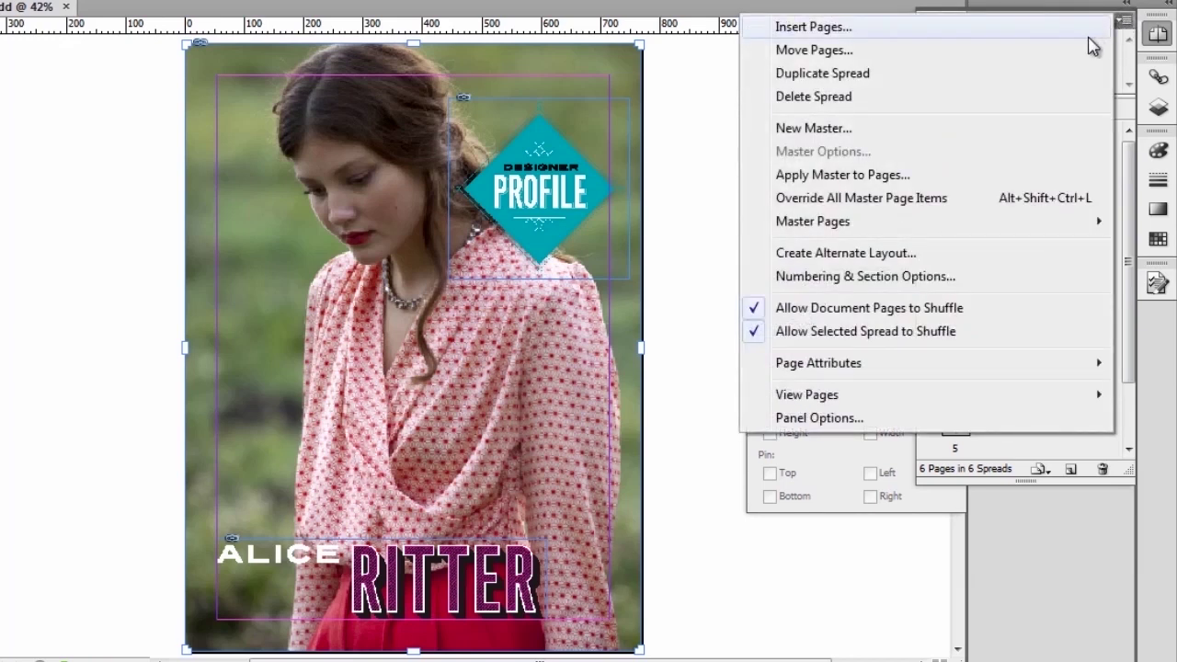
Create an iPad H alternate layout from iPad V with Link Stories checked.
{"action": "left_click", "coordinate": [825, 255]}
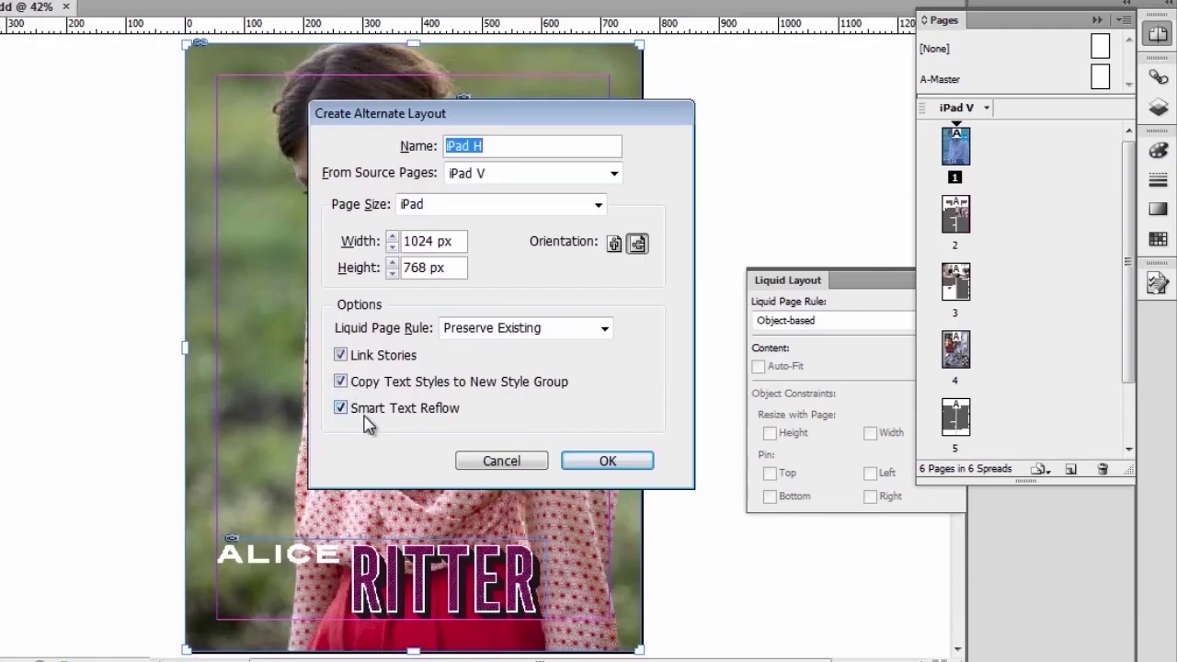
{"action": "left_click", "coordinate": [618, 462]}
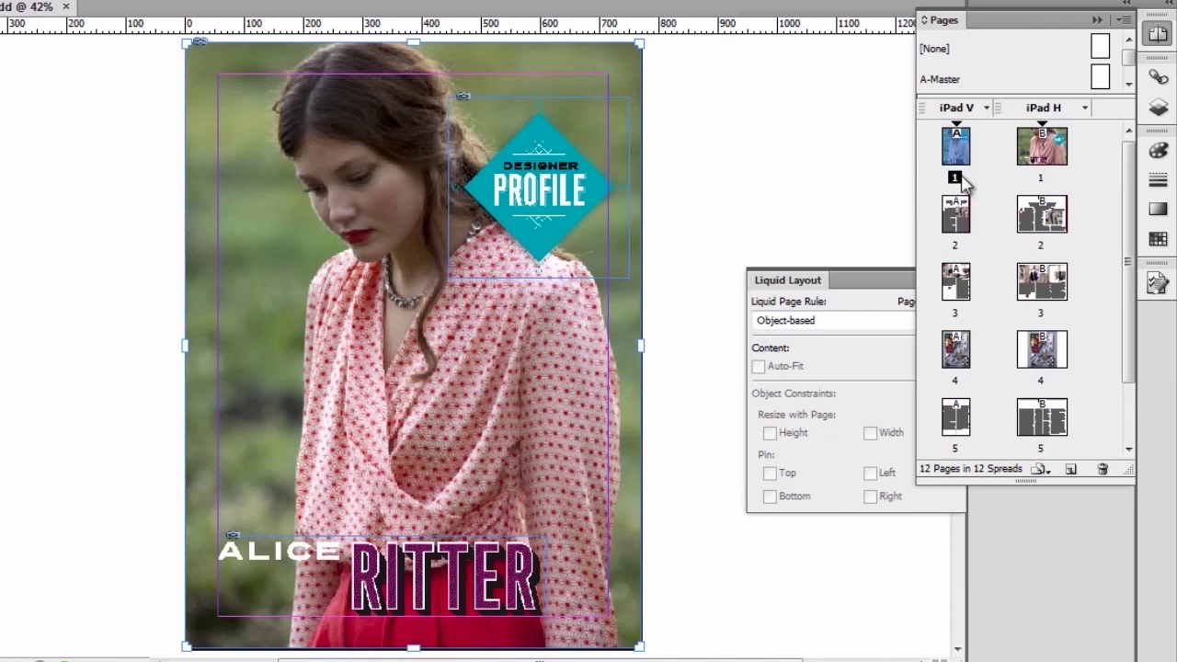
On iPad H page 2, drag the pull-quote headline up clear of the body columns.
{"action": "double_click", "coordinate": [1042, 152]}
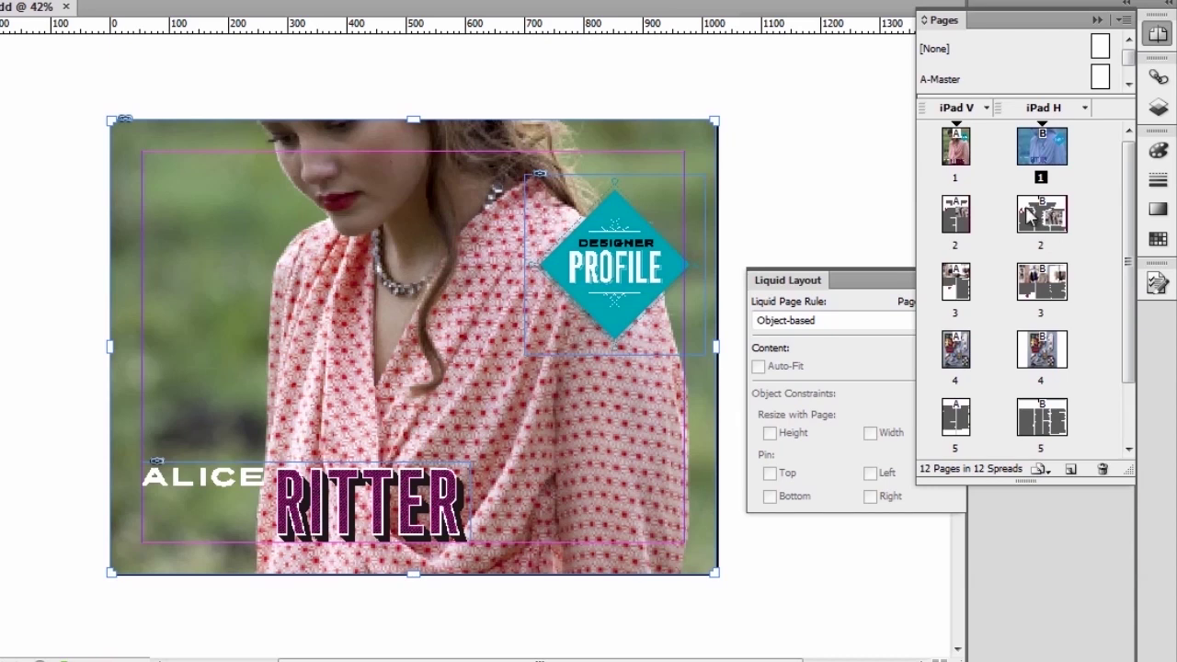
{"action": "double_click", "coordinate": [956, 225]}
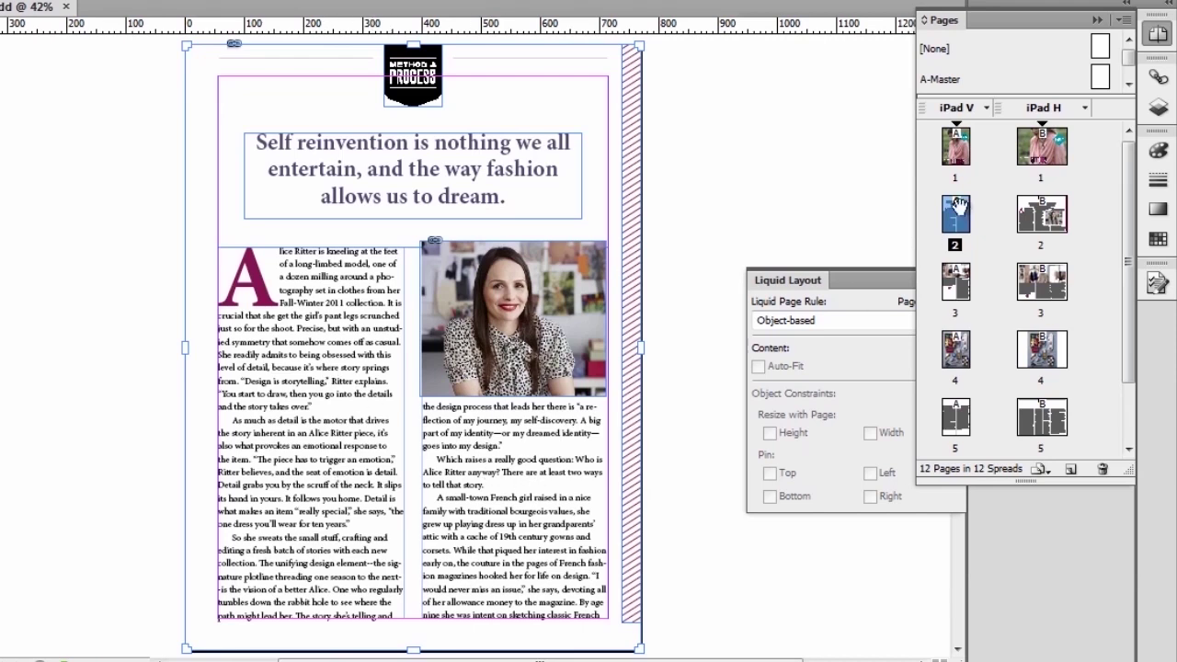
{"action": "double_click", "coordinate": [1047, 230]}
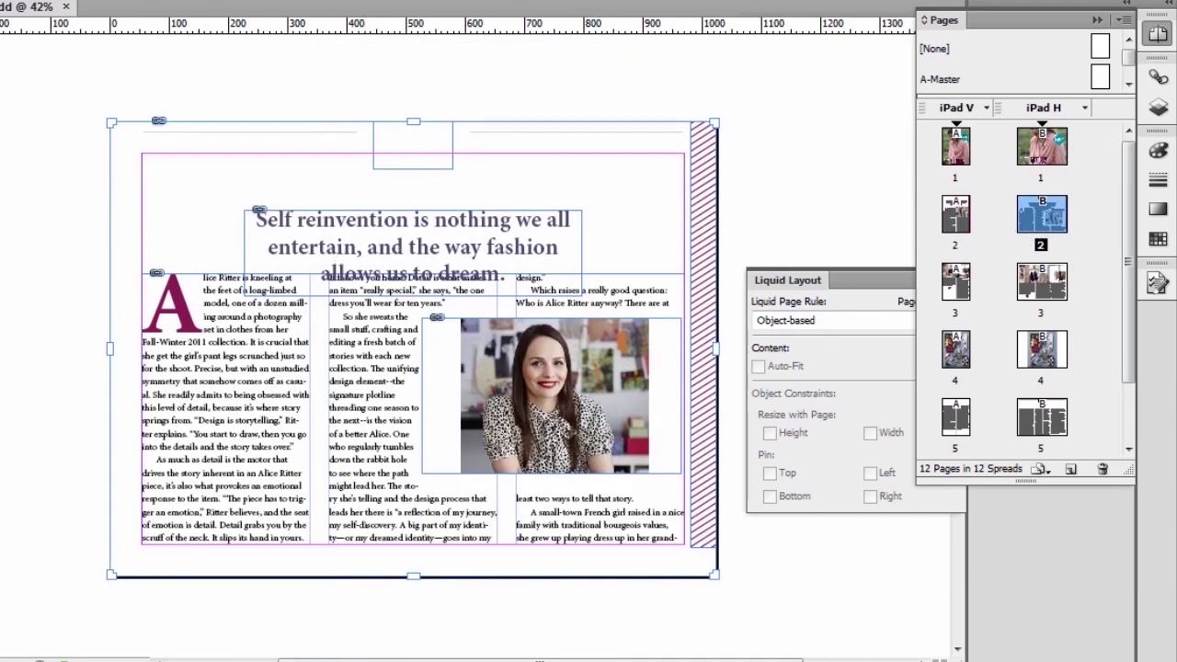
{"action": "left_click_drag", "start_coordinate": [373, 241], "coordinate": [376, 207]}
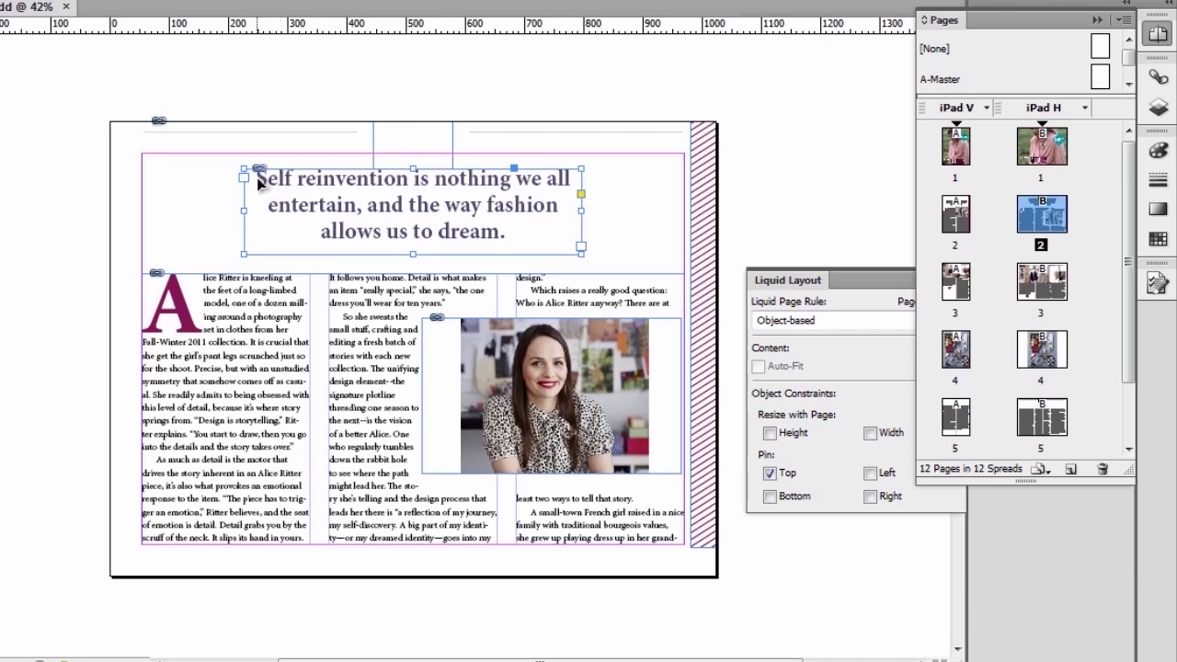
Compare page 2 in both layouts and inspect the headline's linked stories.
{"action": "left_click", "coordinate": [958, 155]}
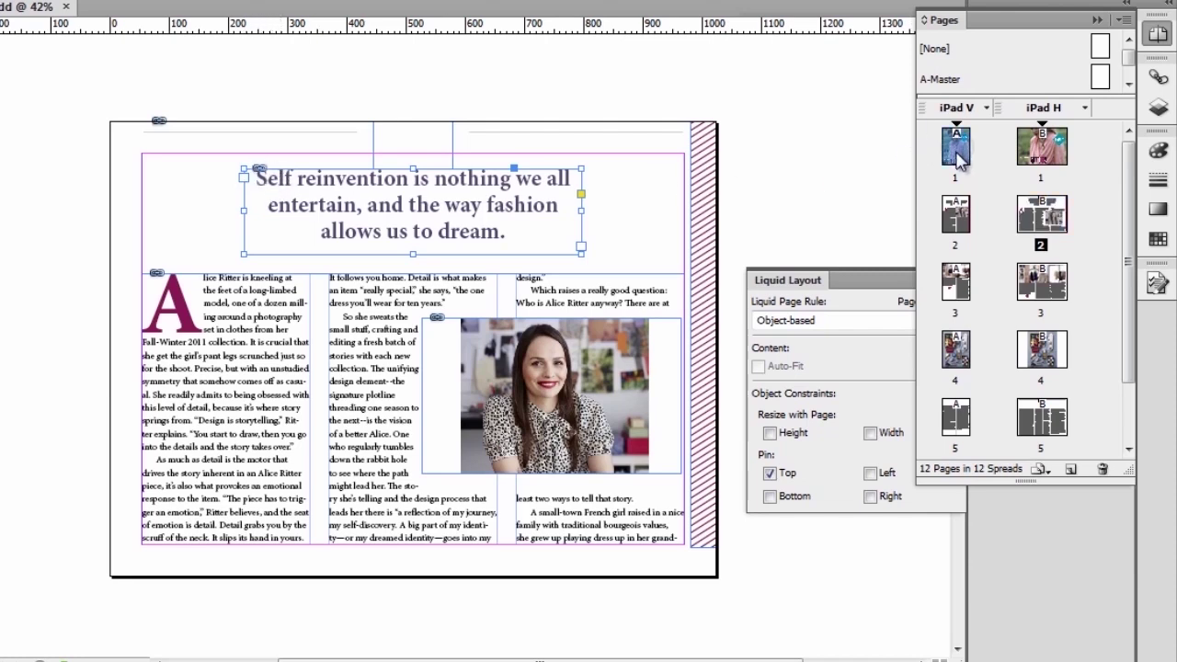
{"action": "double_click", "coordinate": [956, 221]}
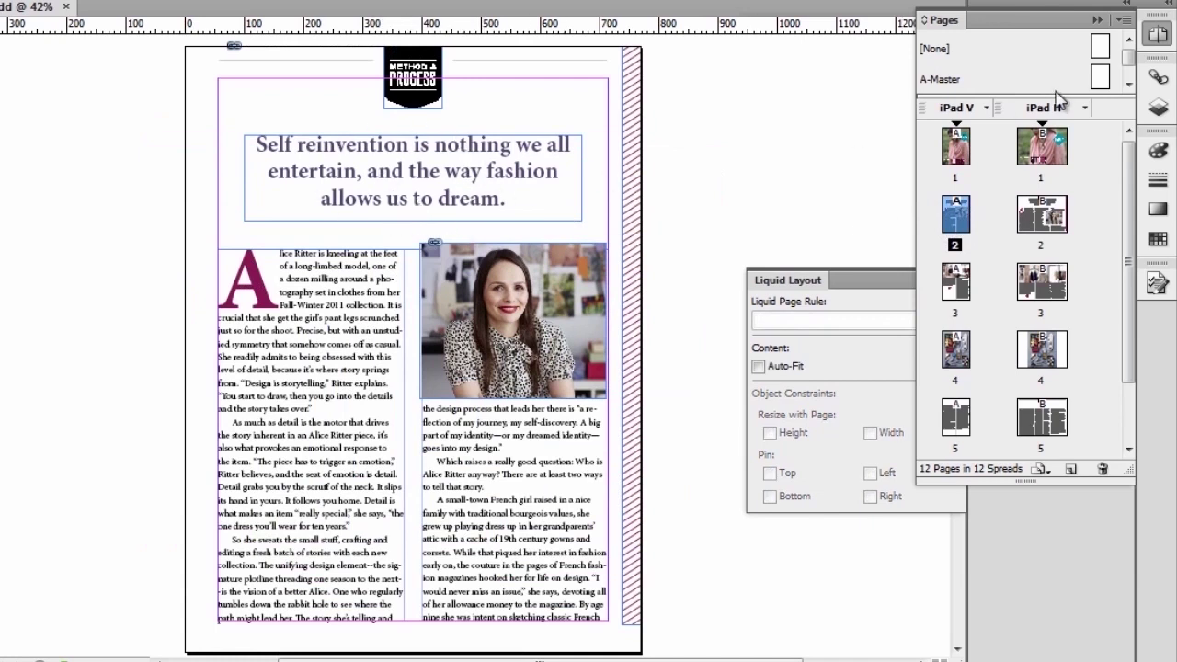
{"action": "left_click", "coordinate": [1040, 218]}
{"action": "double_click", "coordinate": [1041, 218]}
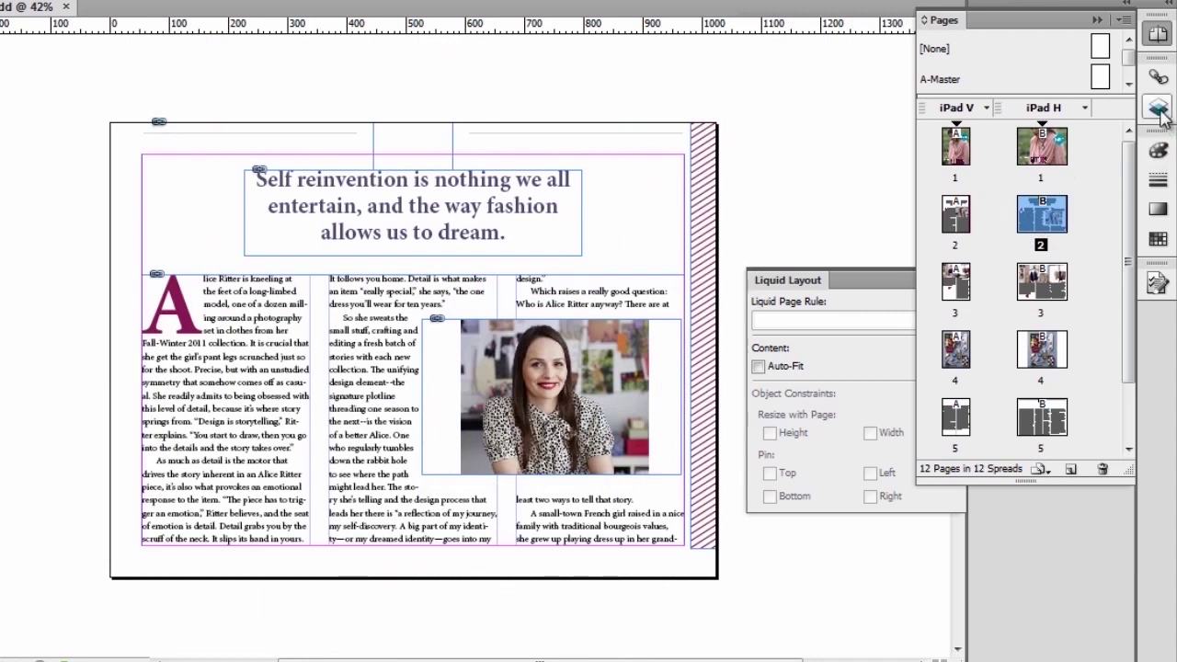
{"action": "left_click", "coordinate": [531, 222]}
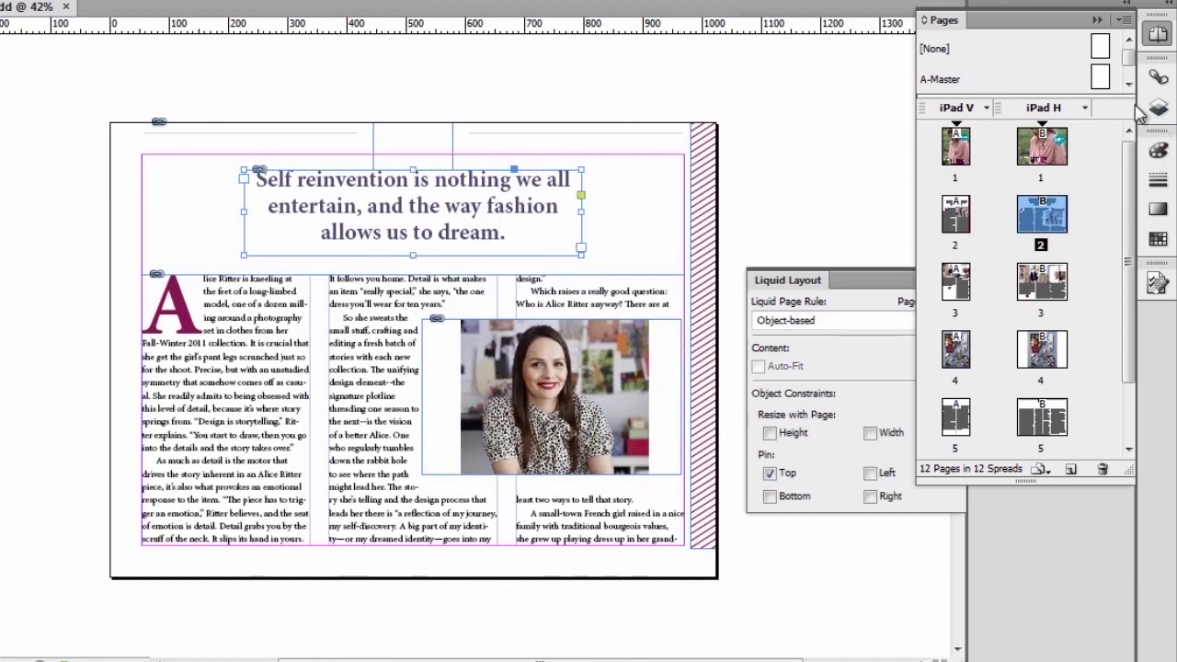
{"action": "left_click", "coordinate": [1156, 81]}
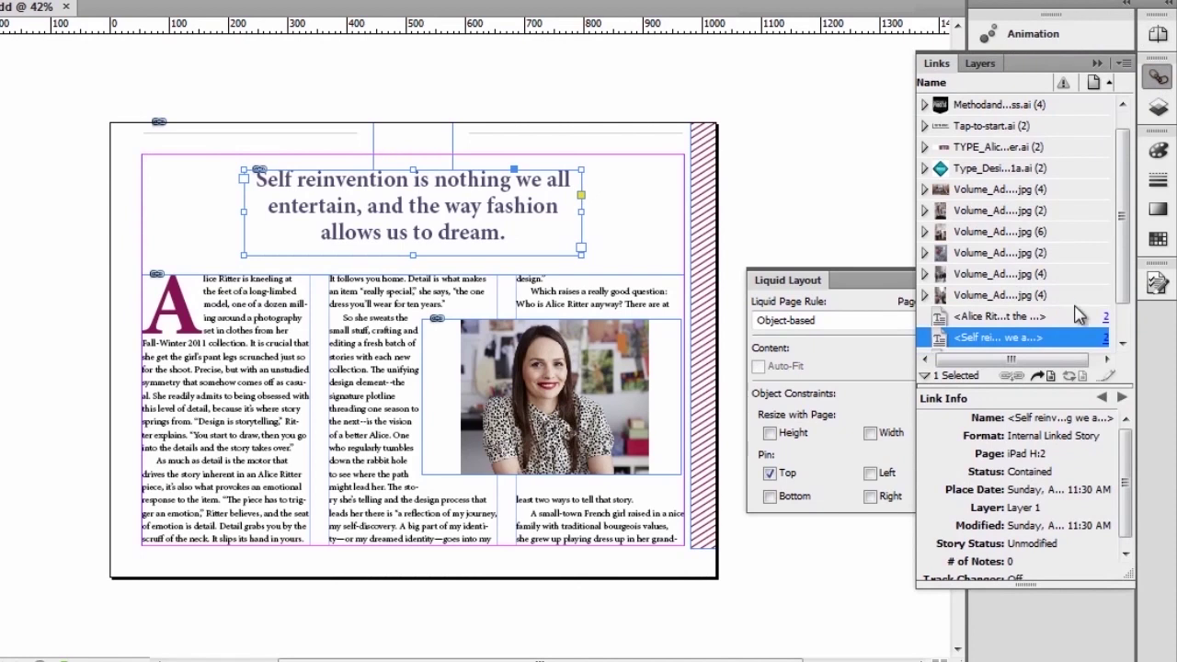
{"action": "left_click", "coordinate": [1123, 342]}
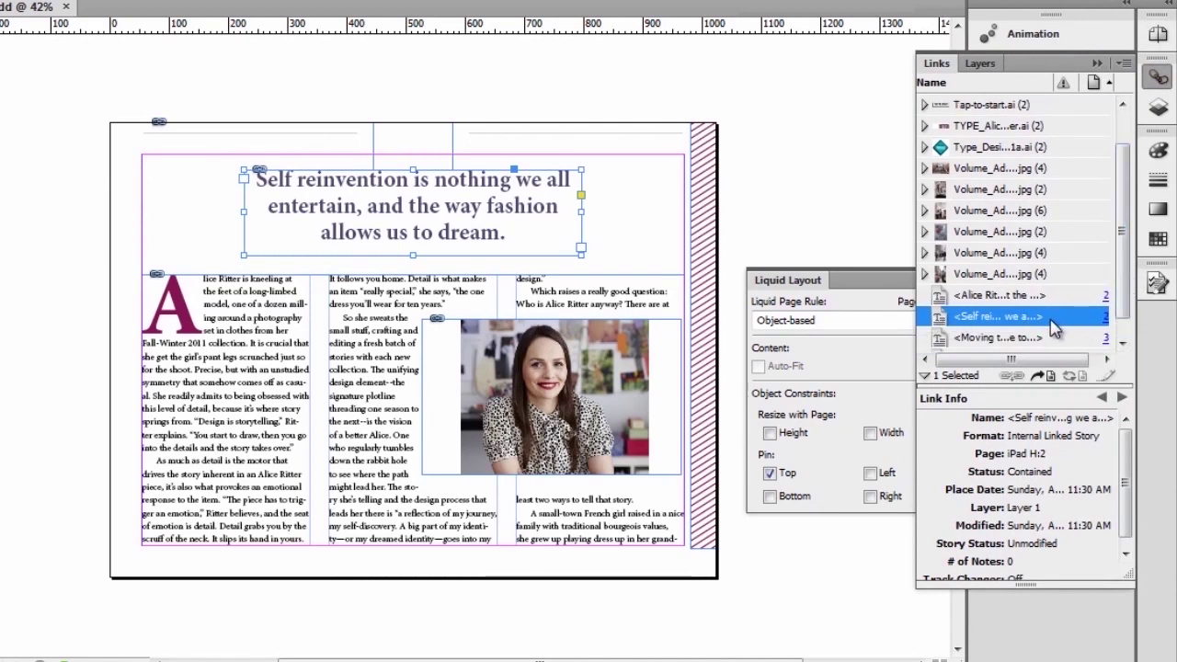
{"action": "left_click", "coordinate": [1156, 81]}
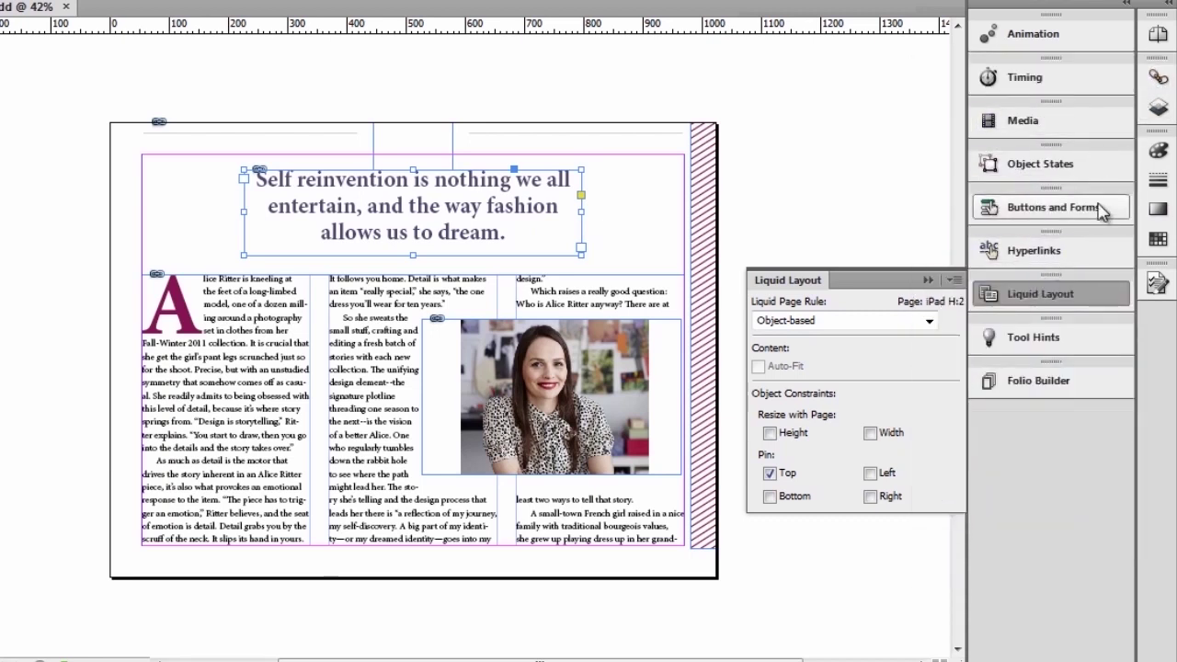
{"action": "left_click", "coordinate": [1158, 35]}
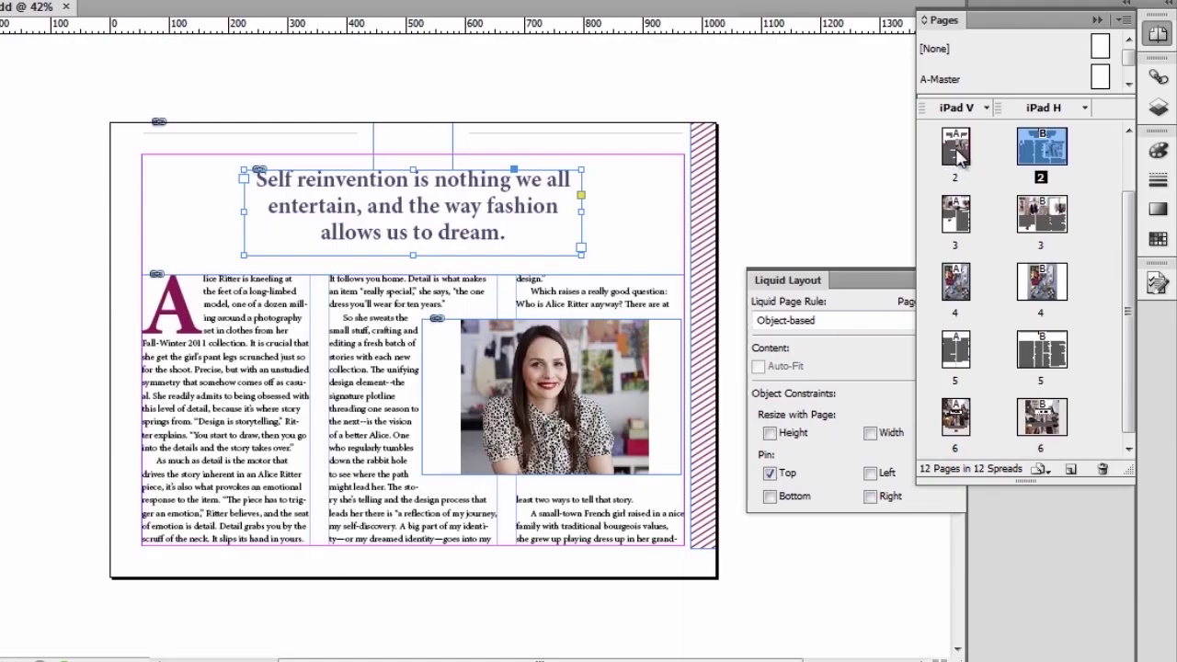
Change 'nothing' to 'something' in the iPad V page 2 headline, then update the linked iPad H headline.
{"action": "left_click", "coordinate": [956, 152]}
{"action": "double_click", "coordinate": [956, 155]}
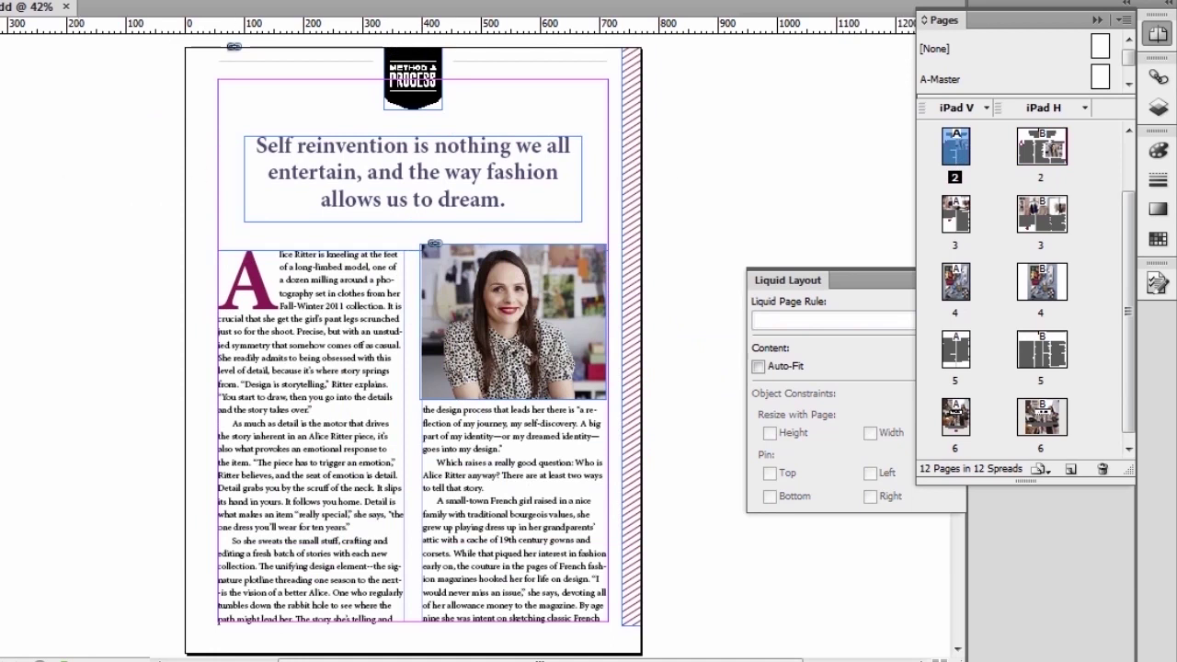
{"action": "double_click", "coordinate": [467, 144]}
{"action": "type", "text": "somethi"}
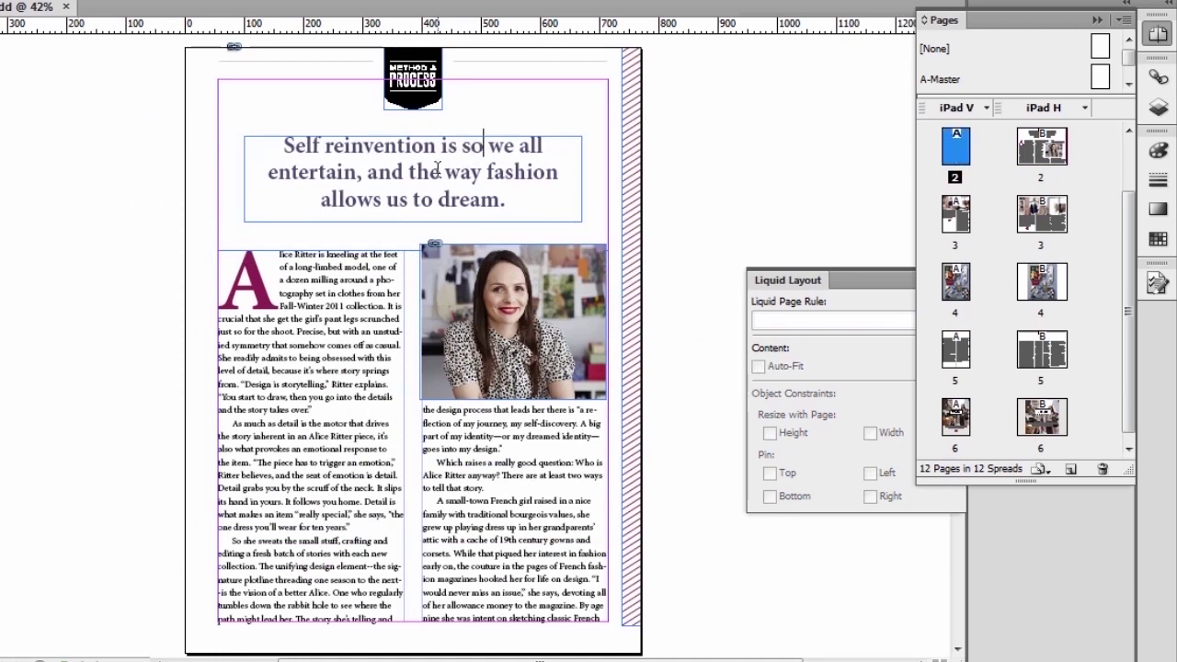
{"action": "type", "text": "ng"}
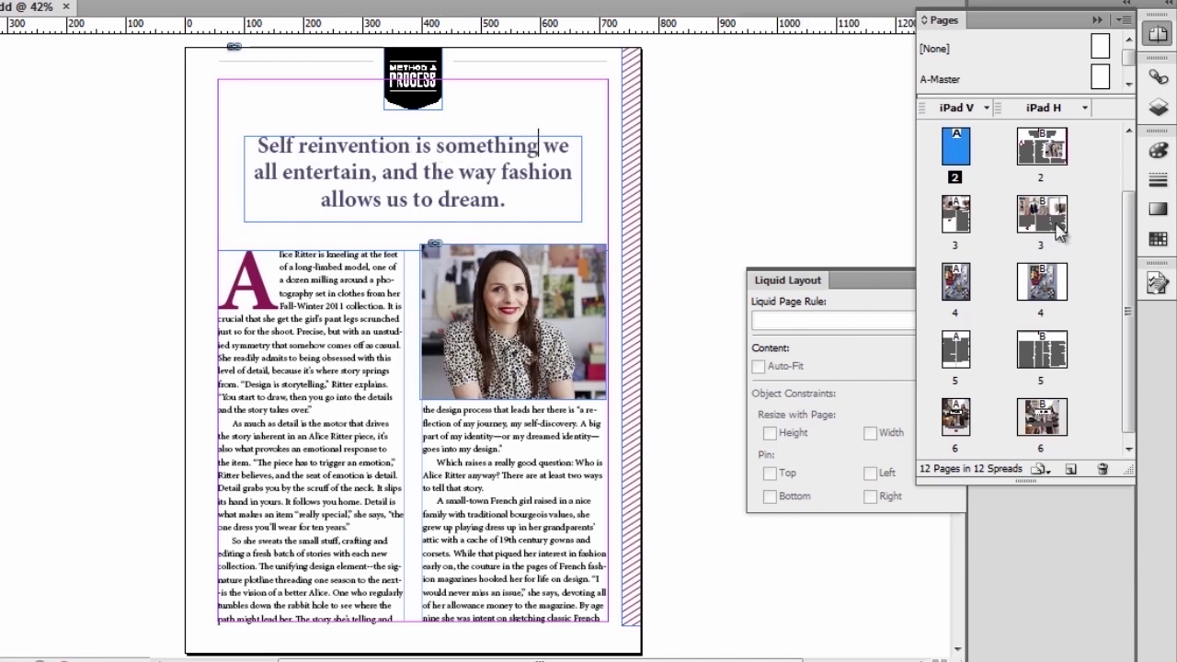
{"action": "double_click", "coordinate": [1042, 152]}
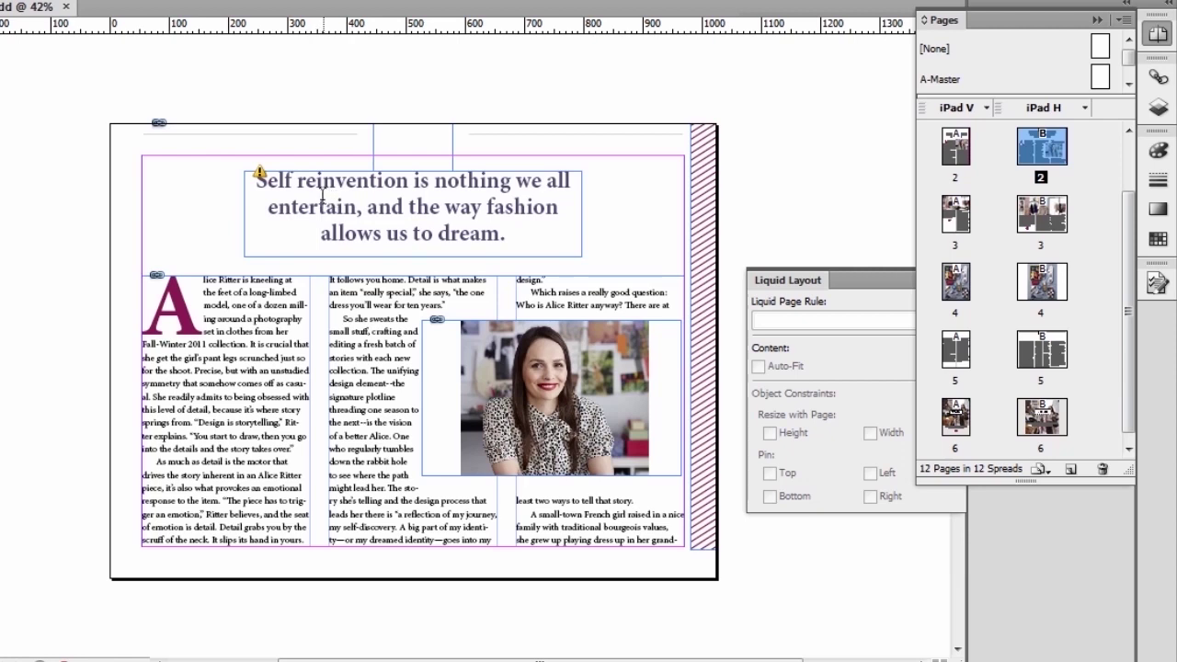
{"action": "left_click", "coordinate": [261, 173], "text": "ctrl"}
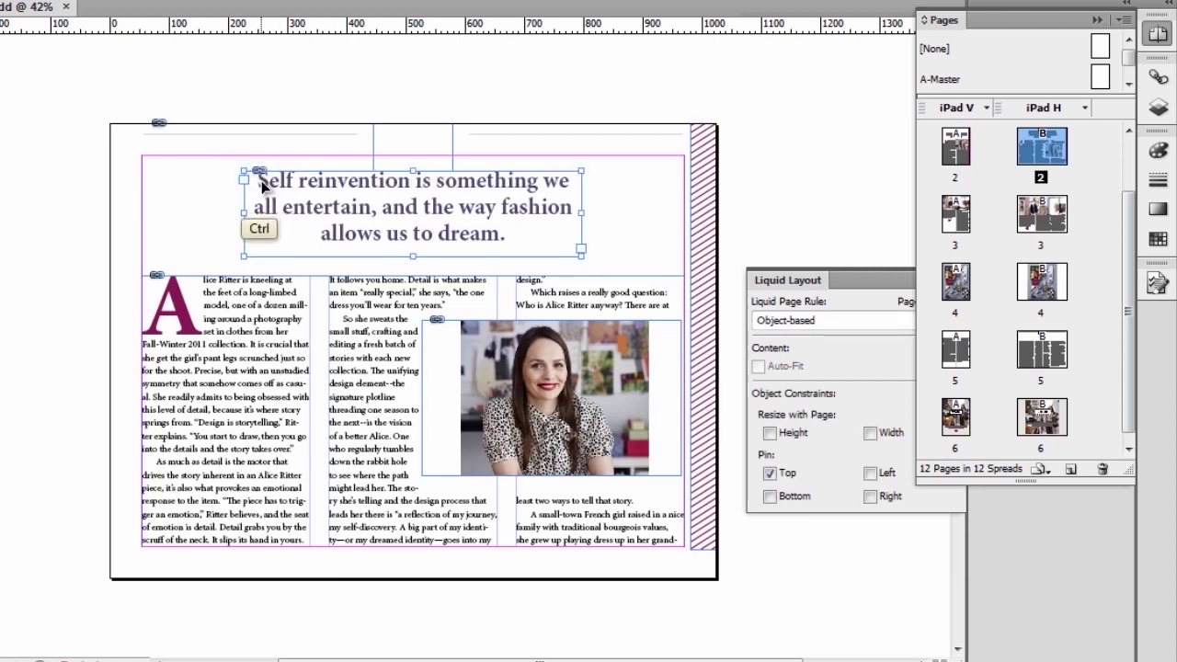